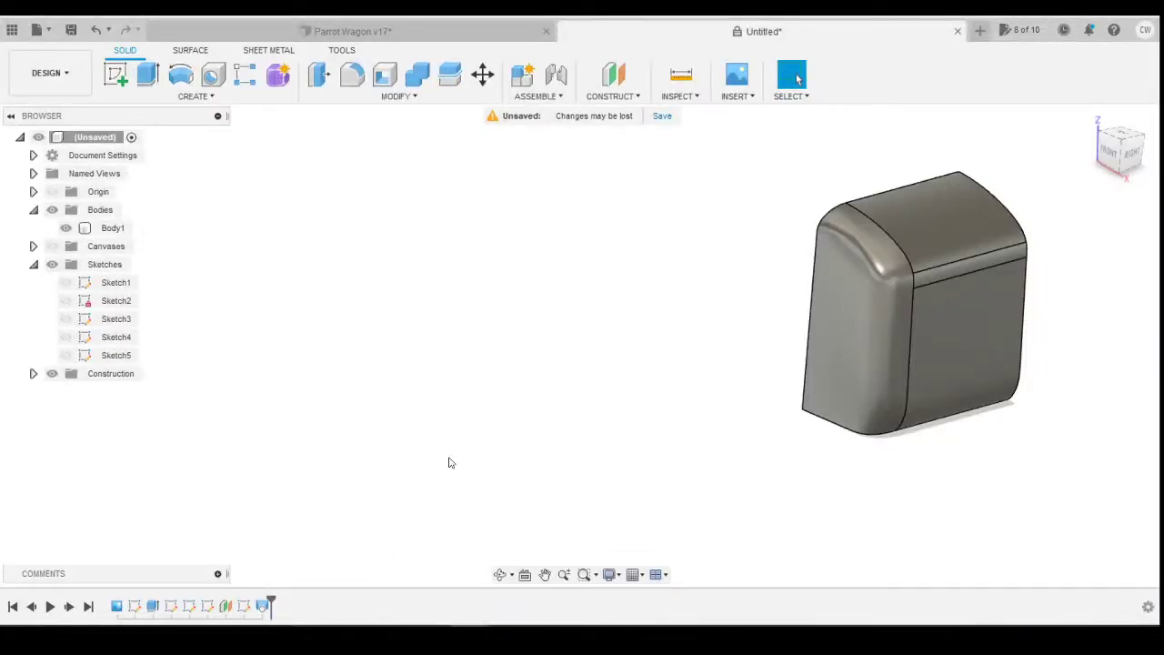
Roll the design history back to the beginning, advance it to Sketch1, and show the reference canvas.
{"action": "left_click", "coordinate": [930, 345]}
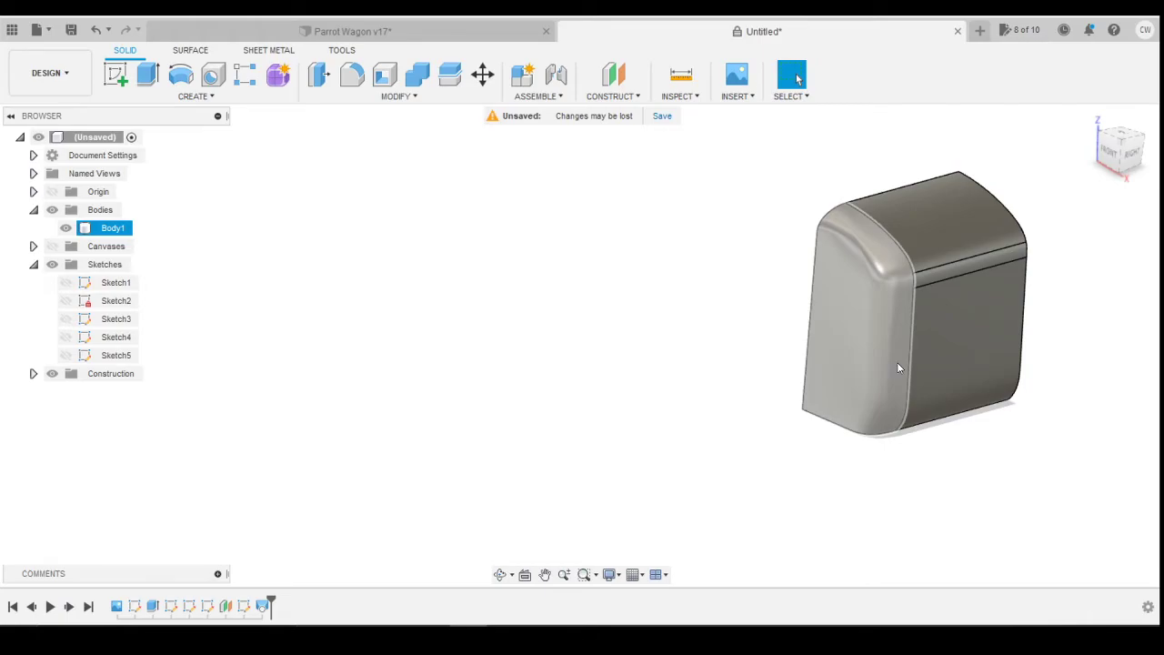
{"action": "left_click", "coordinate": [537, 485]}
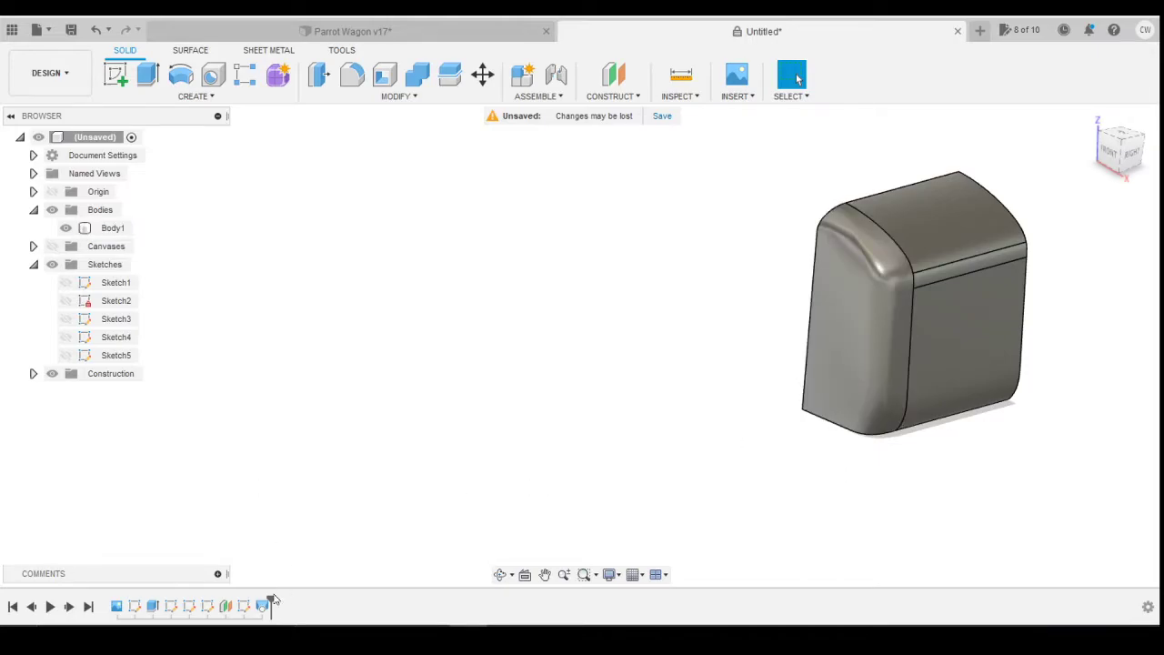
{"action": "left_click_drag", "start_coordinate": [272, 598], "coordinate": [89, 615]}
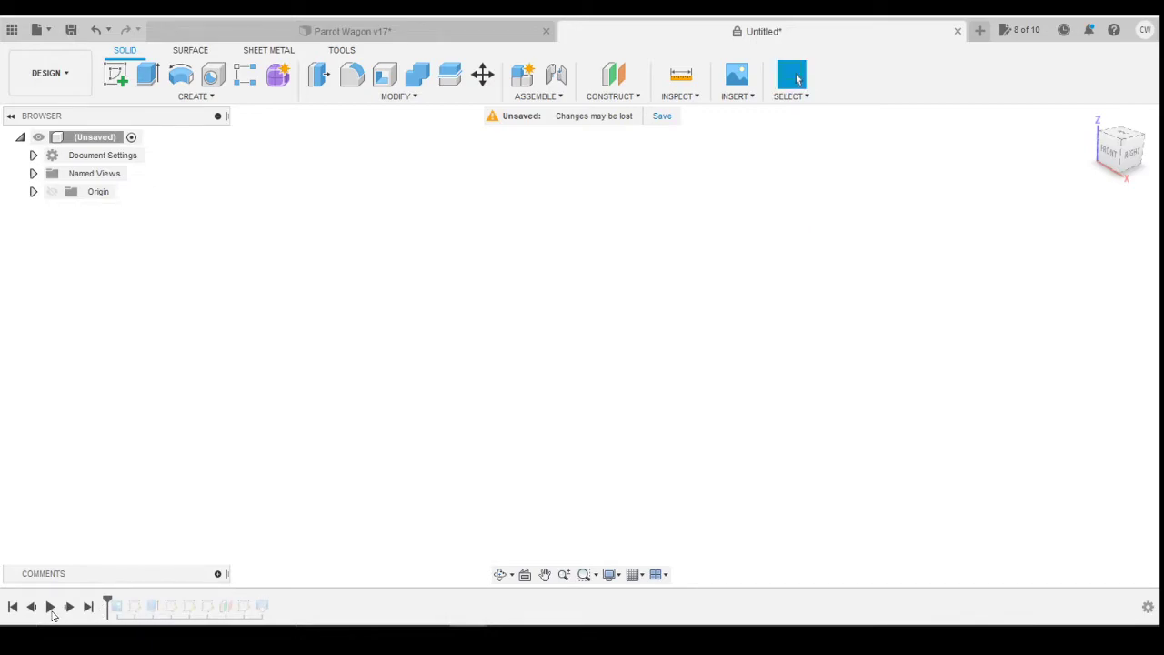
{"action": "left_click", "coordinate": [70, 607]}
{"action": "left_click", "coordinate": [70, 606]}
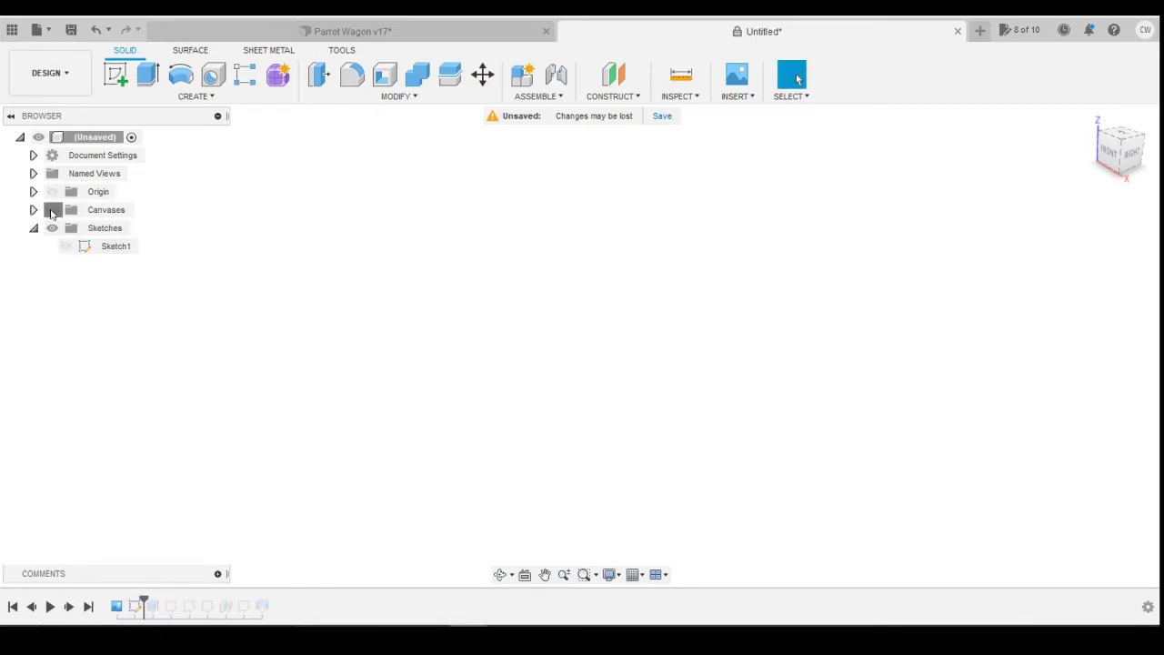
{"action": "left_click", "coordinate": [52, 210]}
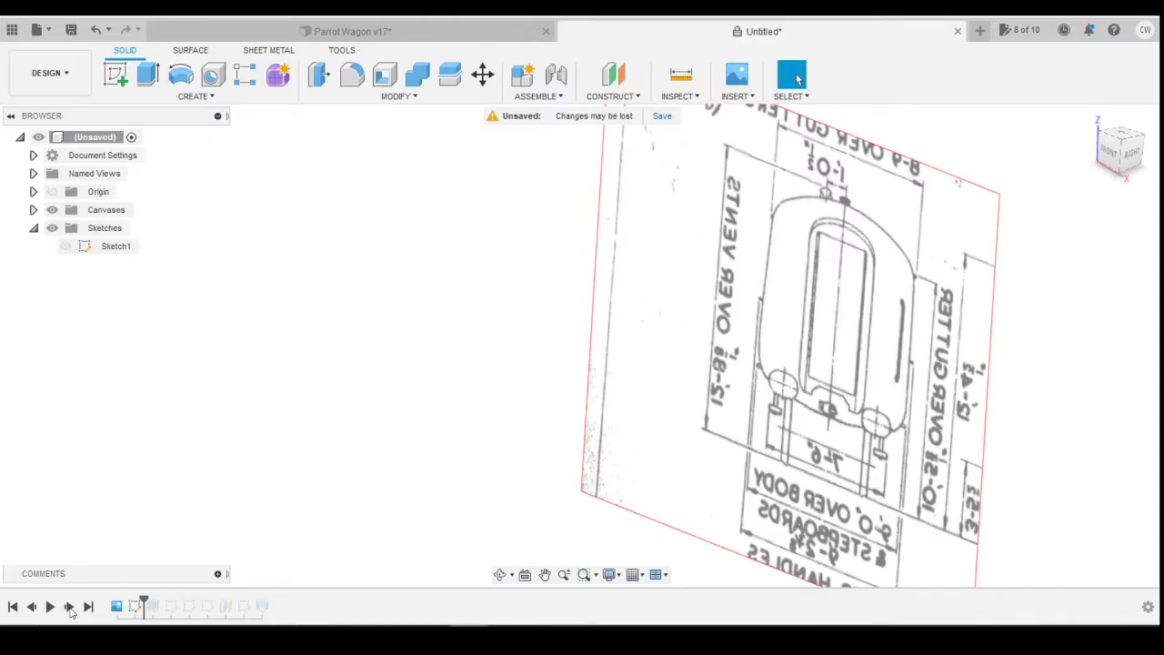
Advance the history through the body extrusion to Sketch2, and hide the reference canvas.
{"action": "left_click", "coordinate": [70, 606]}
{"action": "left_click", "coordinate": [932, 334]}
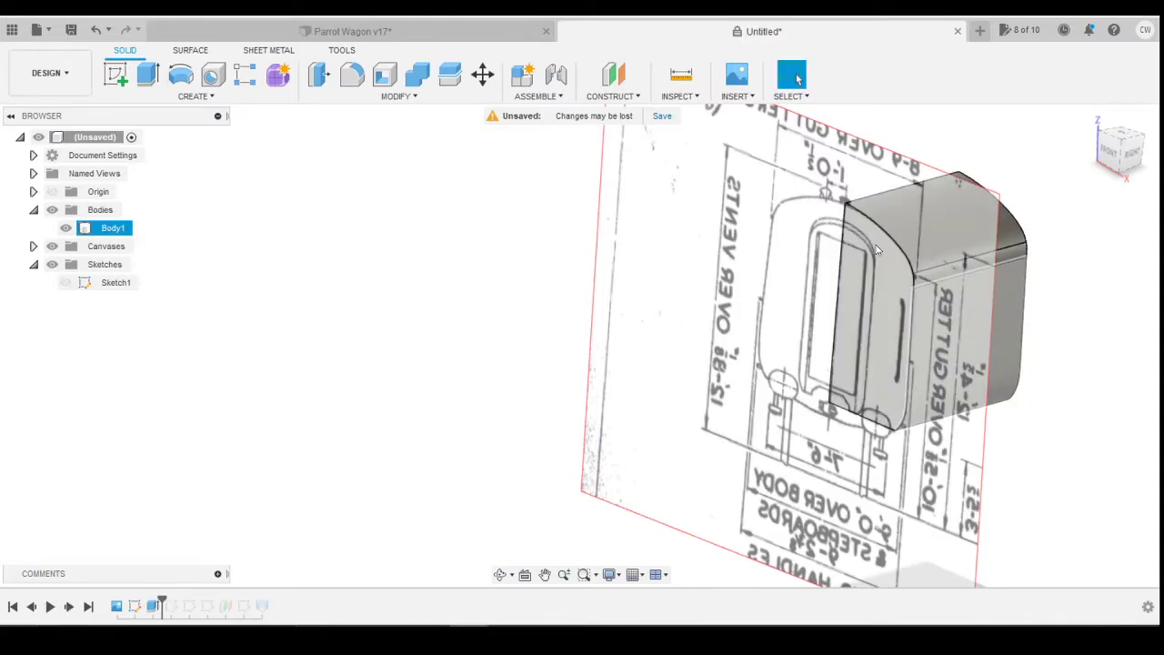
{"action": "key", "text": "Escape"}
{"action": "left_click", "coordinate": [68, 606]}
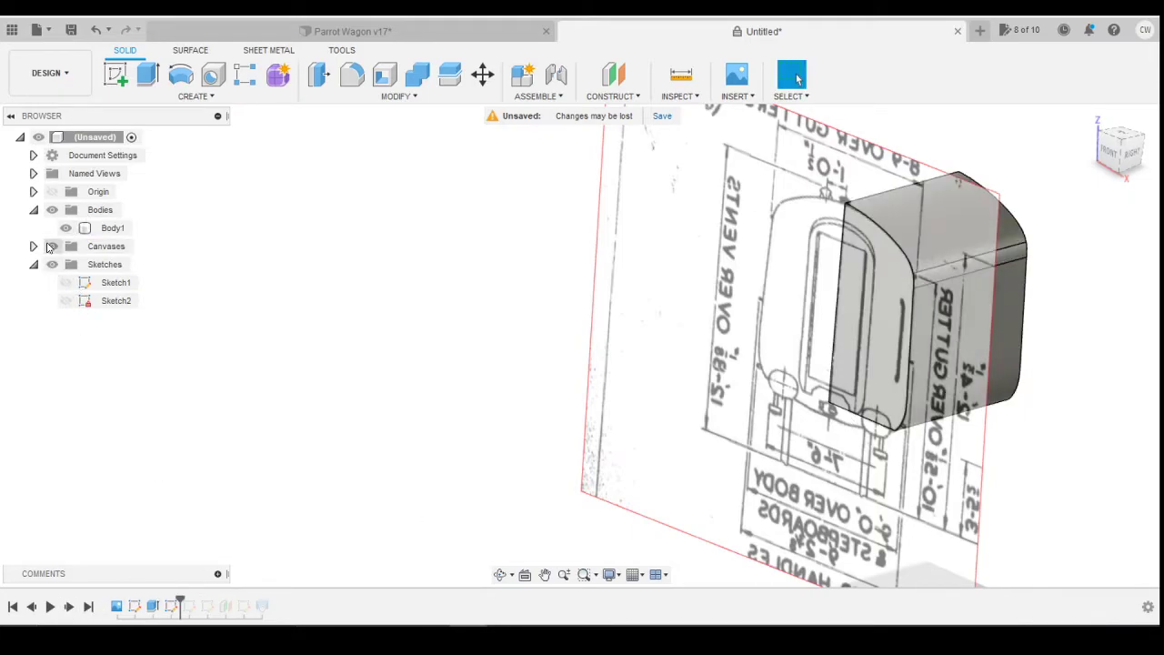
{"action": "left_click", "coordinate": [52, 245]}
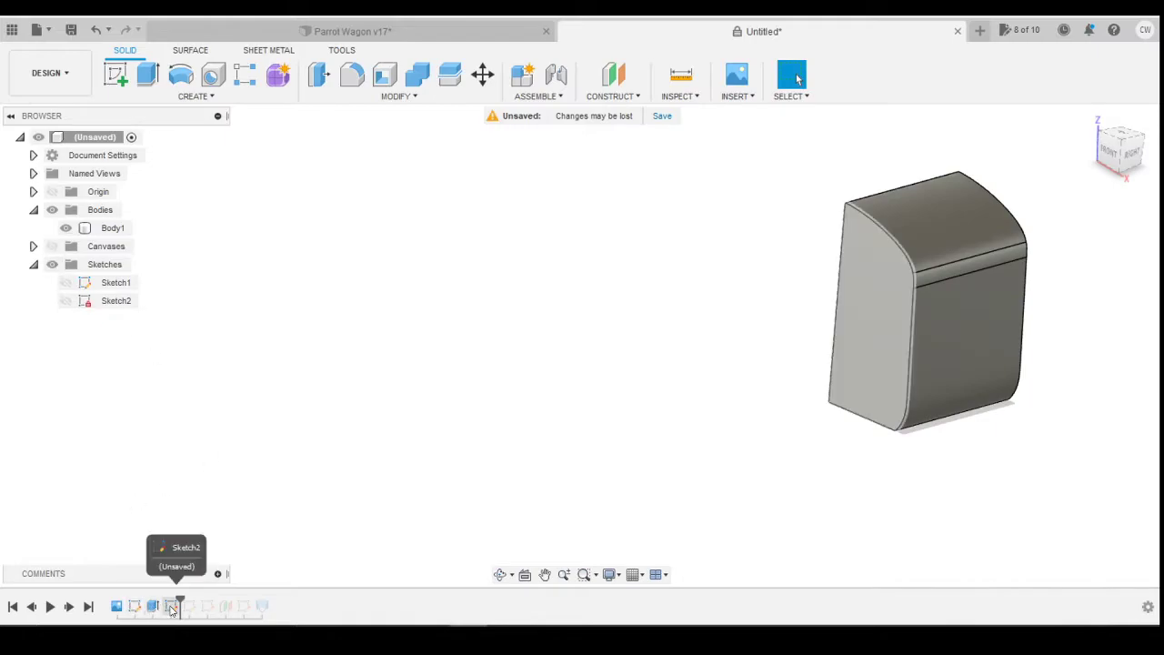
Advance the history through Sketch3 and Sketch4, making both sketches visible beside the body's end face.
{"action": "left_click", "coordinate": [69, 606]}
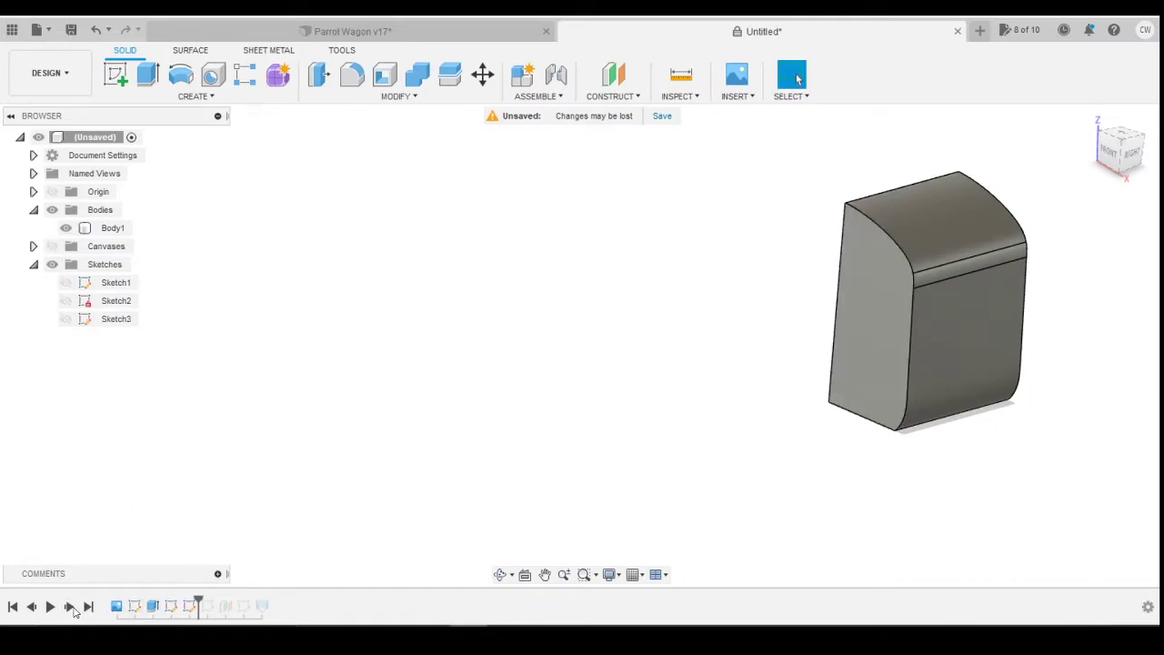
{"action": "left_click", "coordinate": [68, 324]}
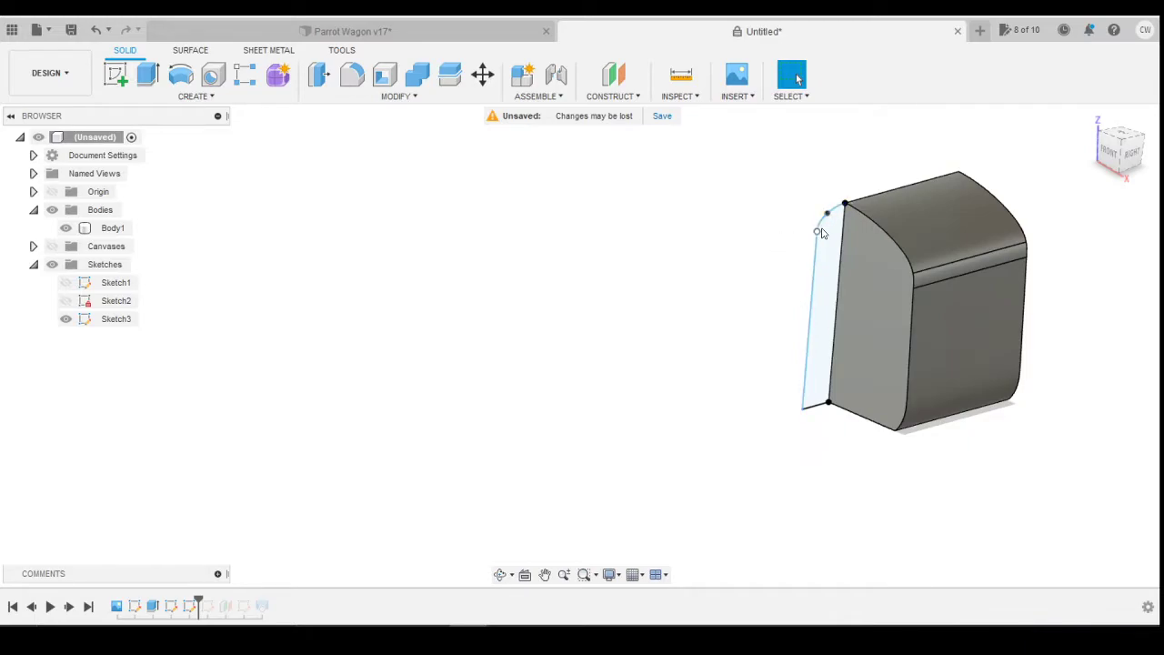
{"action": "scroll", "coordinate": [836, 218], "scroll_direction": "up", "scroll_amount": 5}
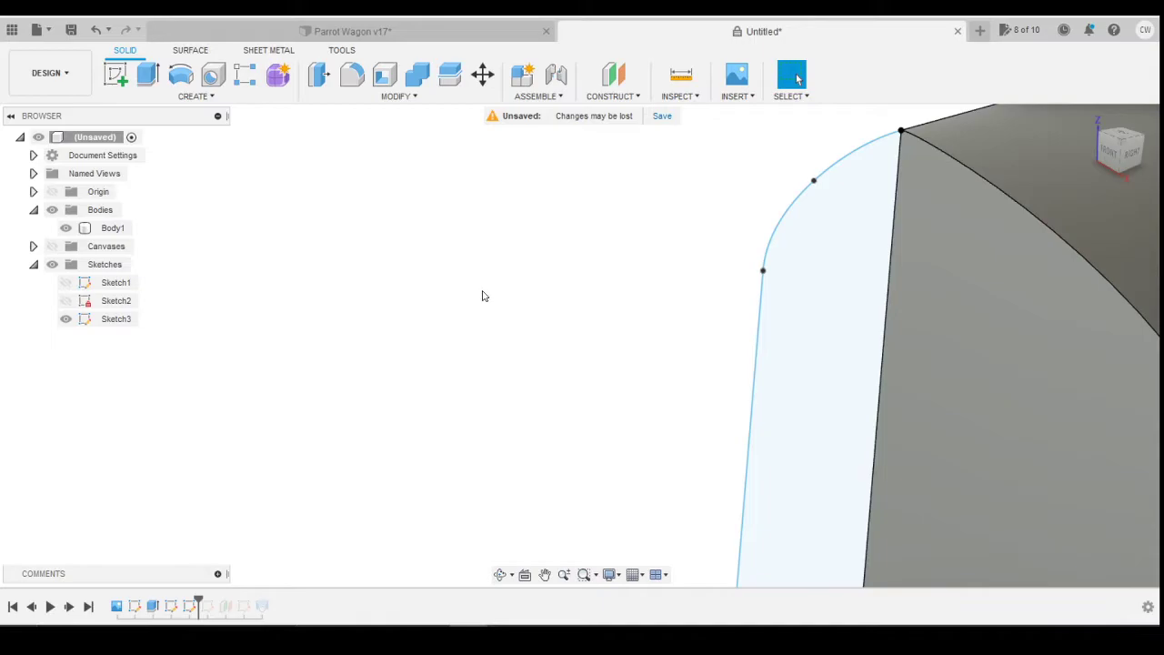
{"action": "scroll", "coordinate": [483, 296], "scroll_direction": "down", "scroll_amount": 6}
{"action": "left_click", "coordinate": [76, 610]}
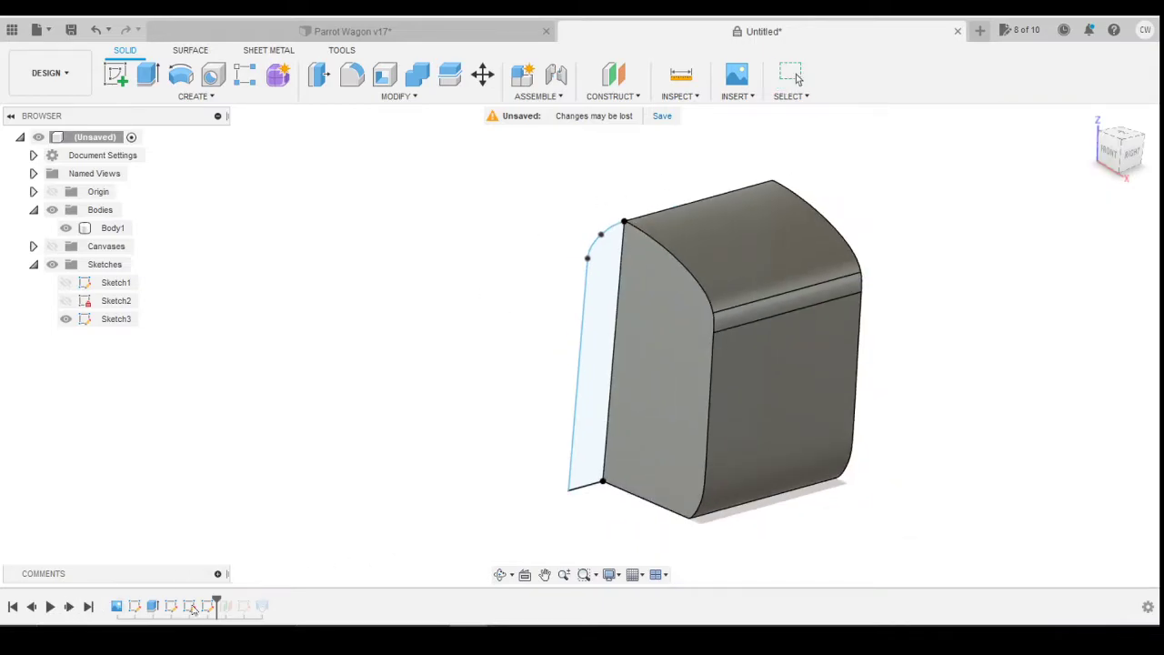
{"action": "left_click", "coordinate": [66, 339]}
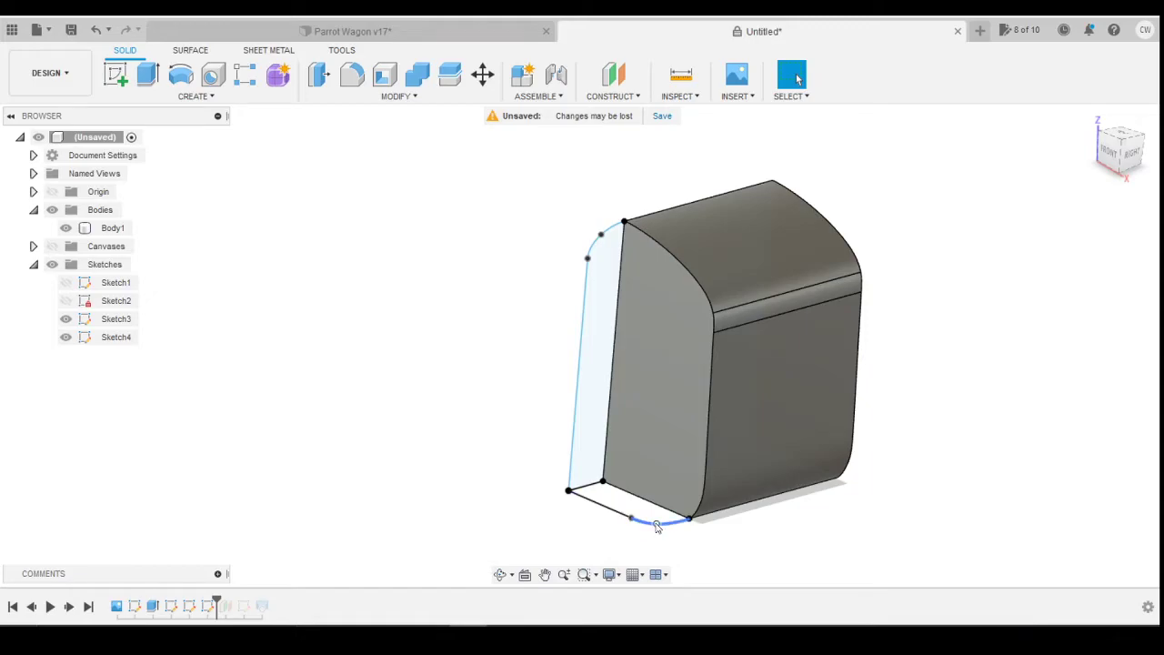
Advance the history to the construction plane and inspect where Plane1 crosses the body's end face.
{"action": "left_click", "coordinate": [71, 609]}
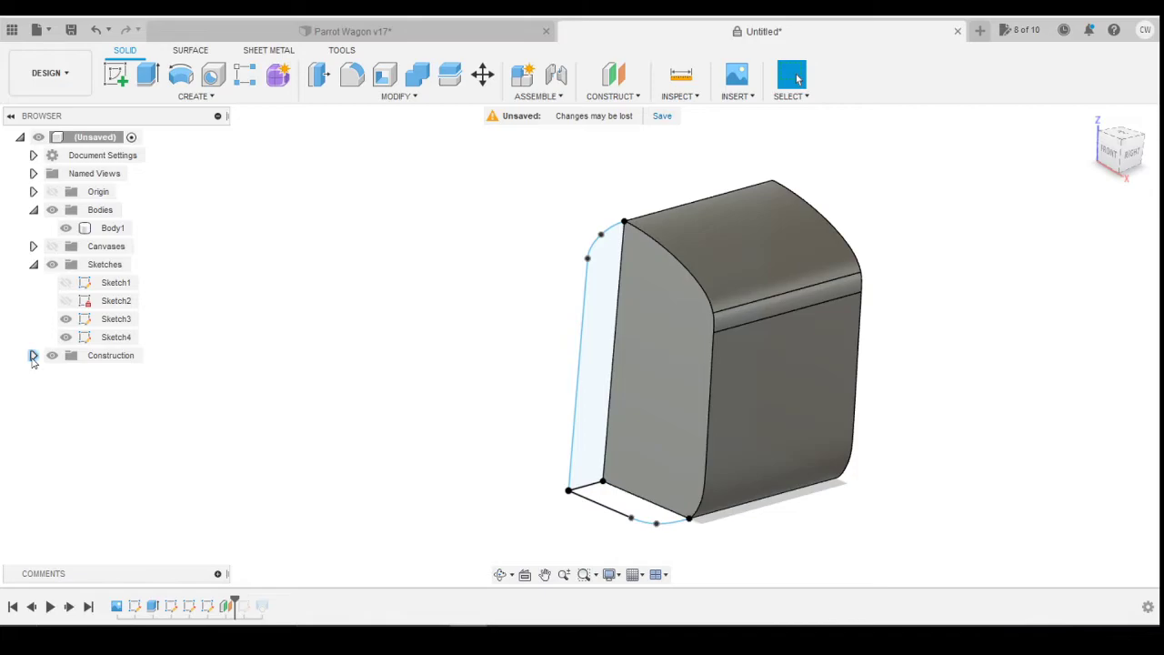
{"action": "left_click", "coordinate": [33, 356]}
{"action": "left_click", "coordinate": [72, 372]}
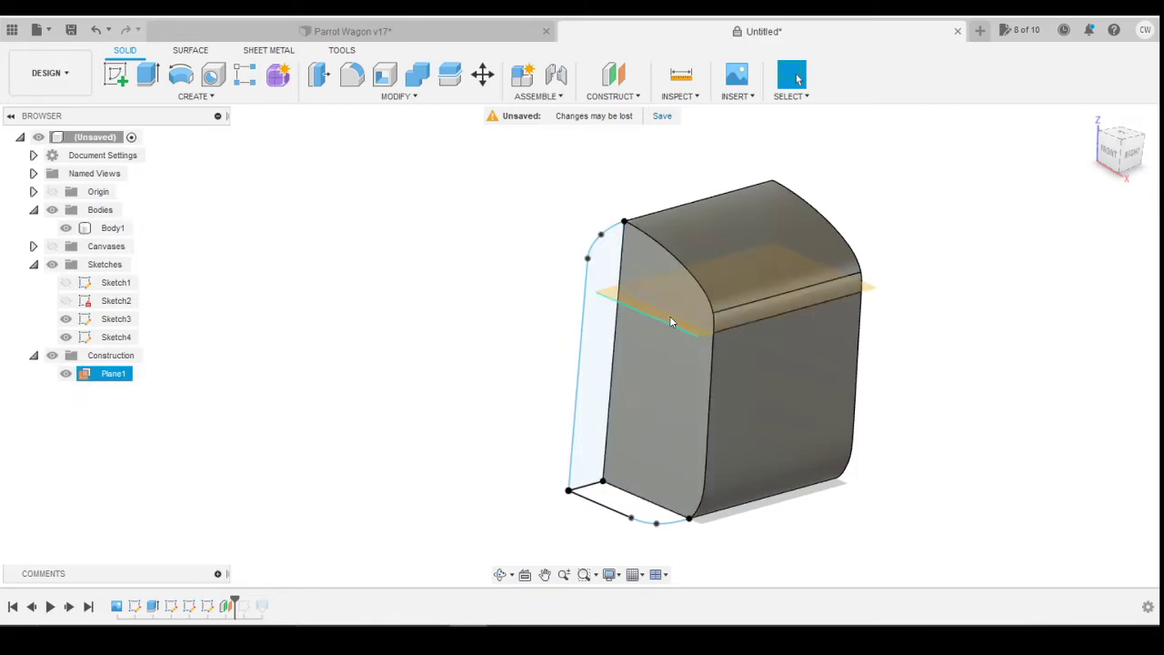
{"action": "left_click", "coordinate": [668, 323]}
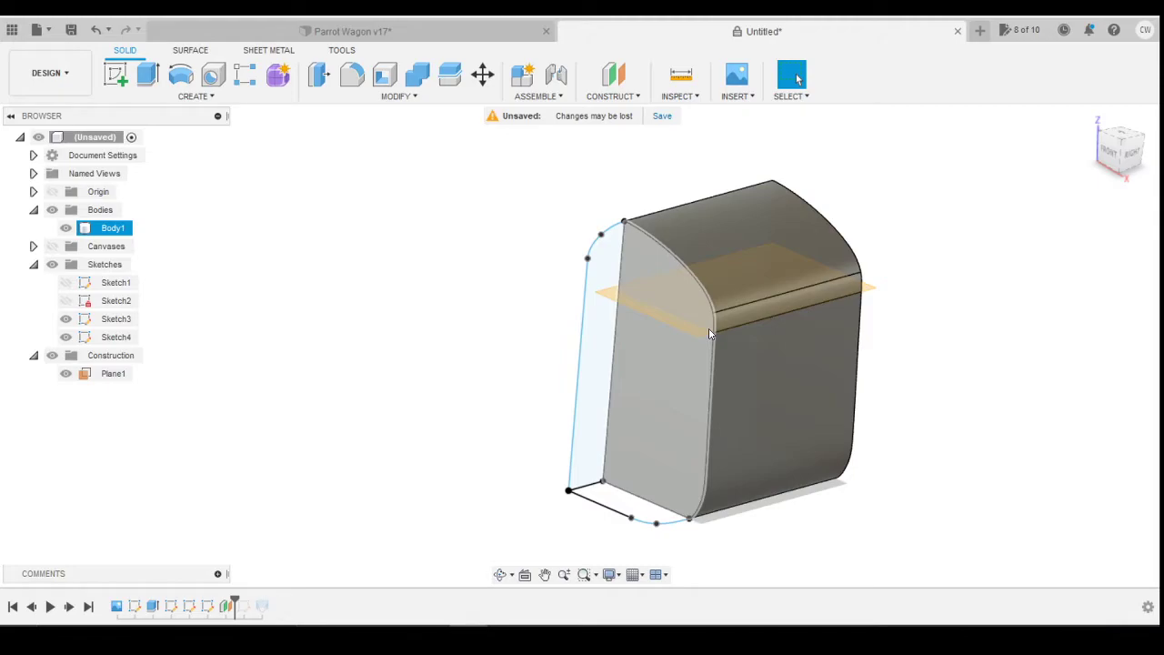
{"action": "key", "text": "Escape"}
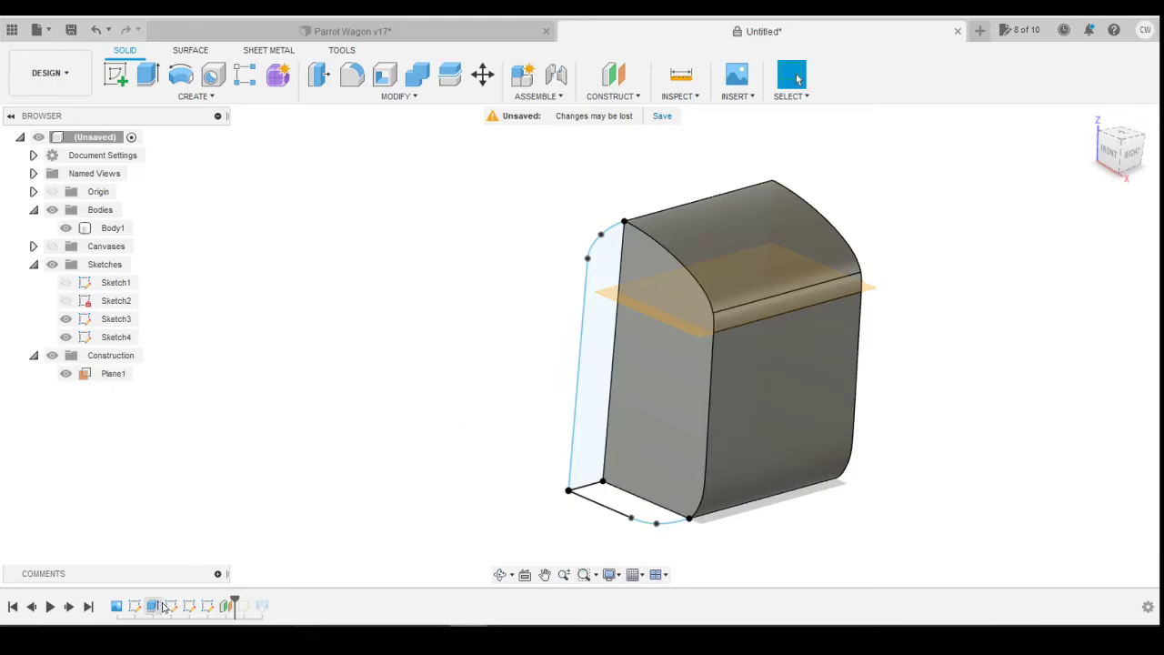
Advance the history to Sketch5, make it visible, and inspect its curve on Plane1 up close.
{"action": "left_click", "coordinate": [68, 606]}
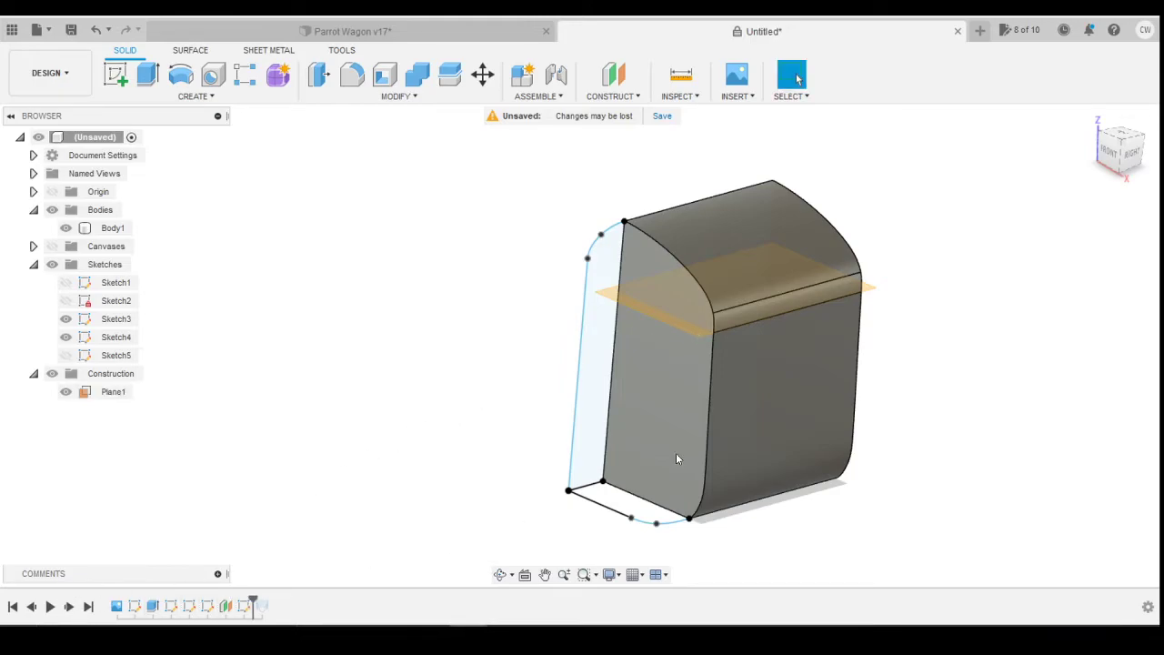
{"action": "left_click", "coordinate": [62, 355]}
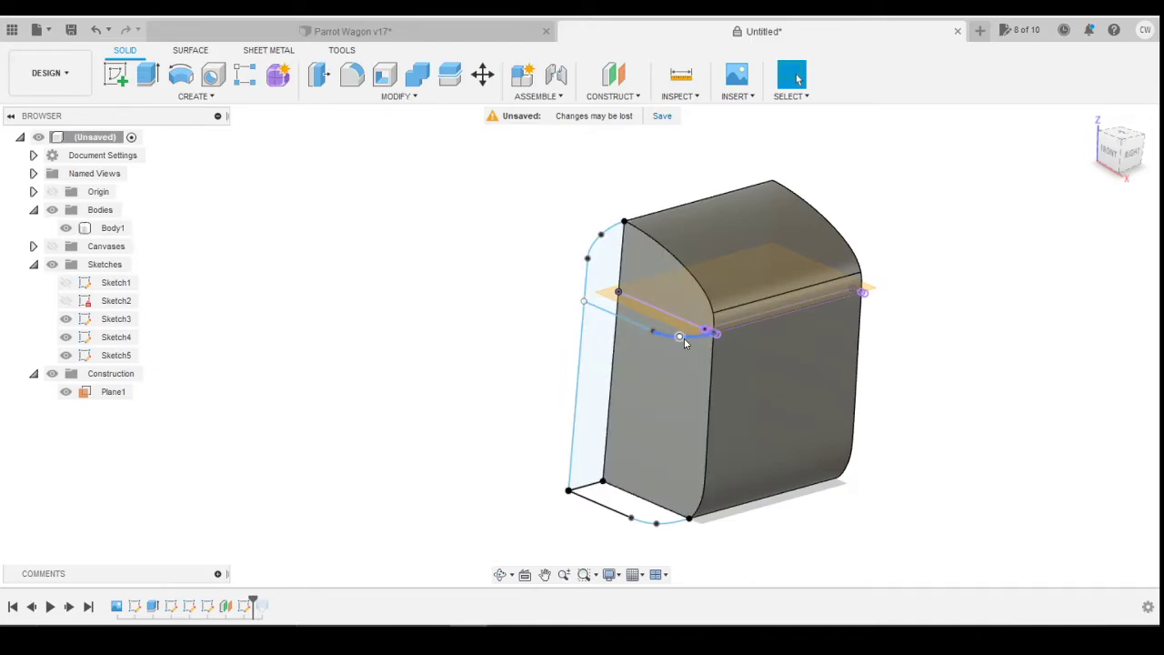
{"action": "scroll", "coordinate": [715, 332], "scroll_direction": "up", "scroll_amount": 3}
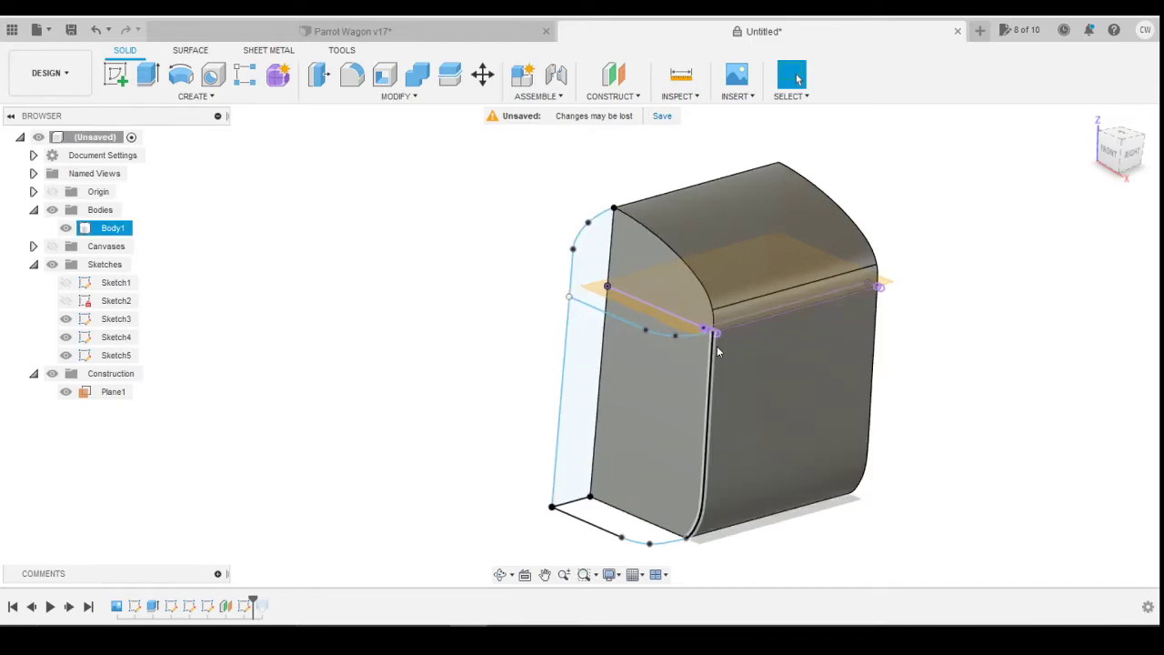
{"action": "scroll", "coordinate": [714, 330], "scroll_direction": "up", "scroll_amount": 3}
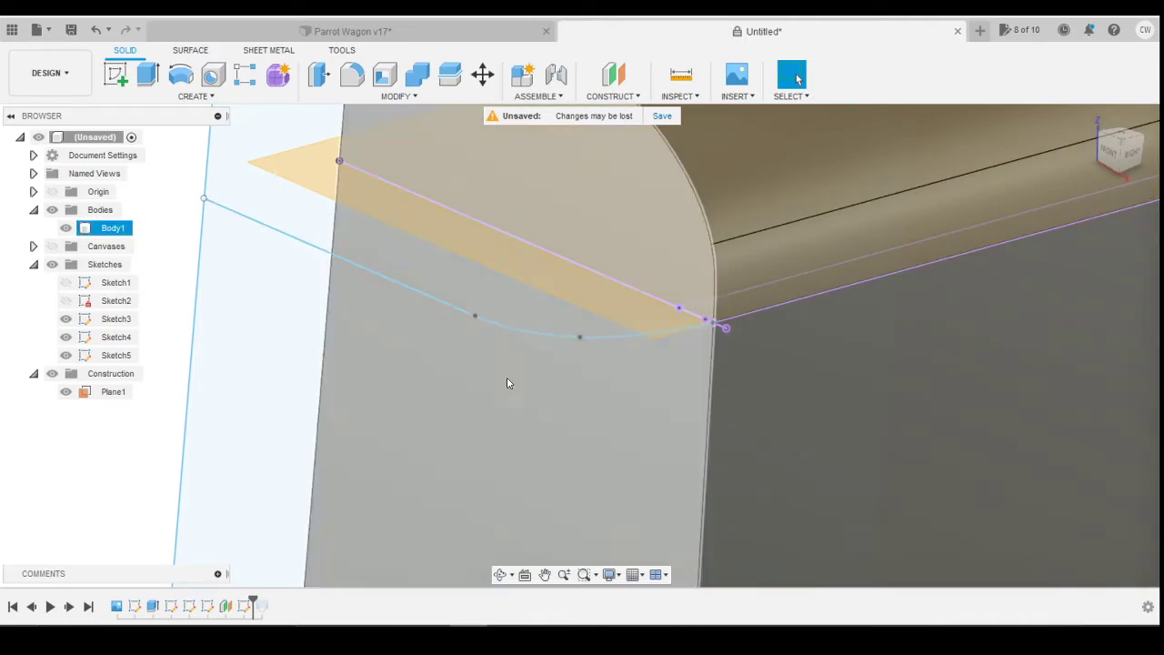
{"action": "scroll", "coordinate": [601, 347], "scroll_direction": "down", "scroll_amount": 5}
{"action": "scroll", "coordinate": [611, 391], "scroll_direction": "down", "scroll_amount": 2}
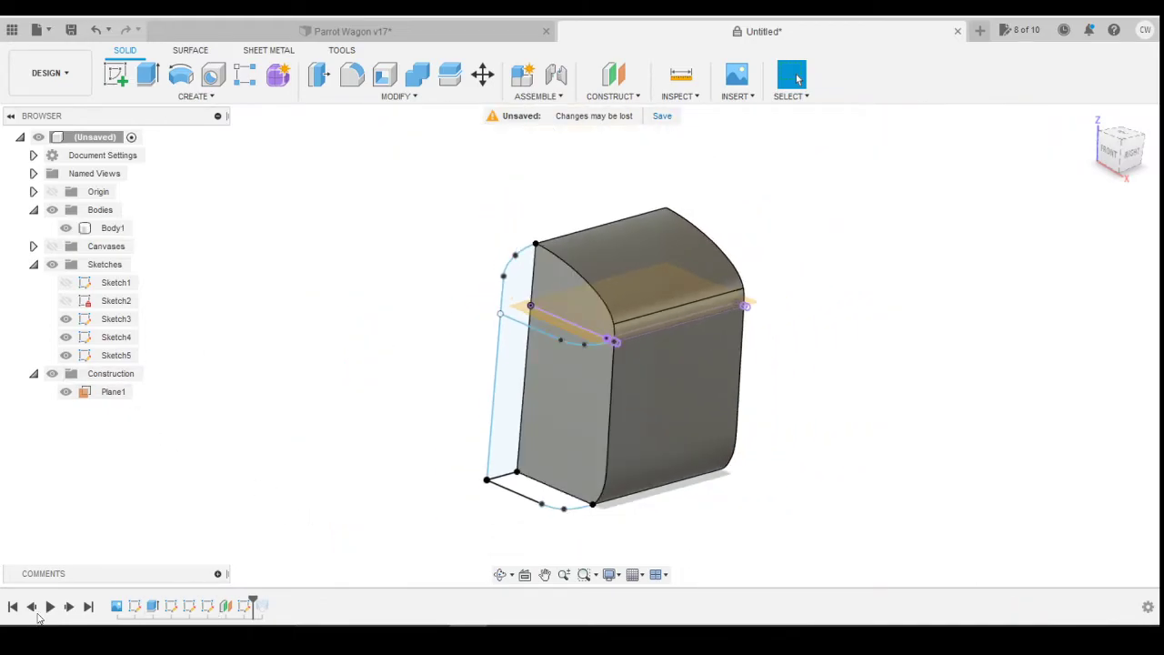
Open the Loft3 feature for editing to inspect its profiles and rails, leaving without changes.
{"action": "right_click", "coordinate": [261, 606]}
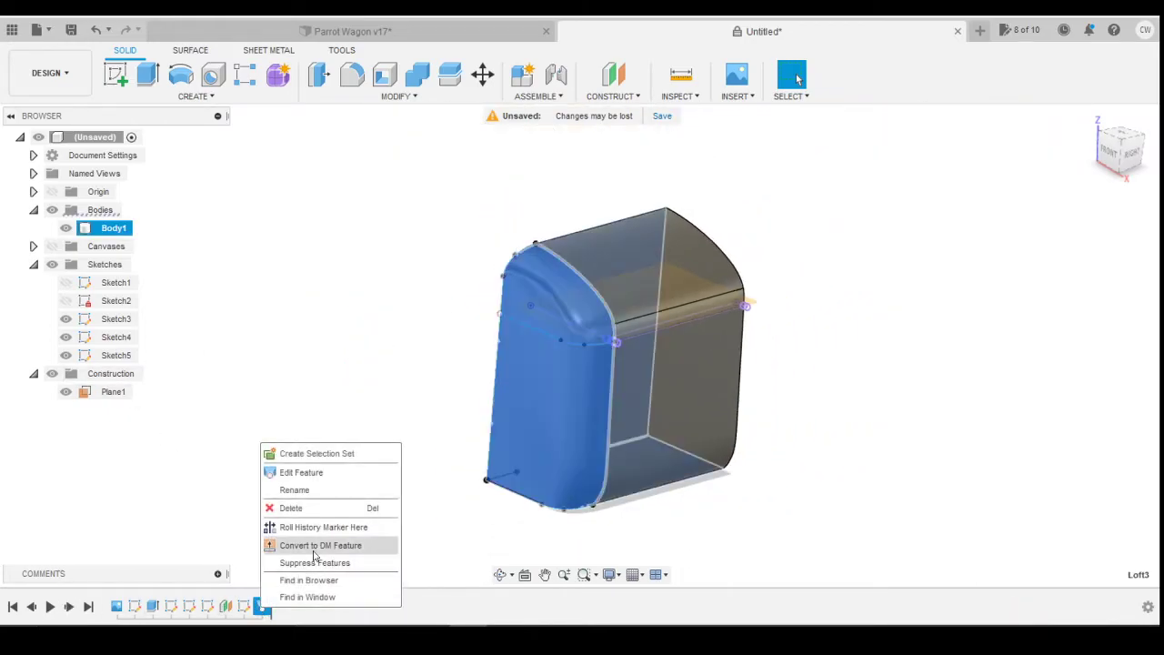
{"action": "left_click", "coordinate": [338, 473]}
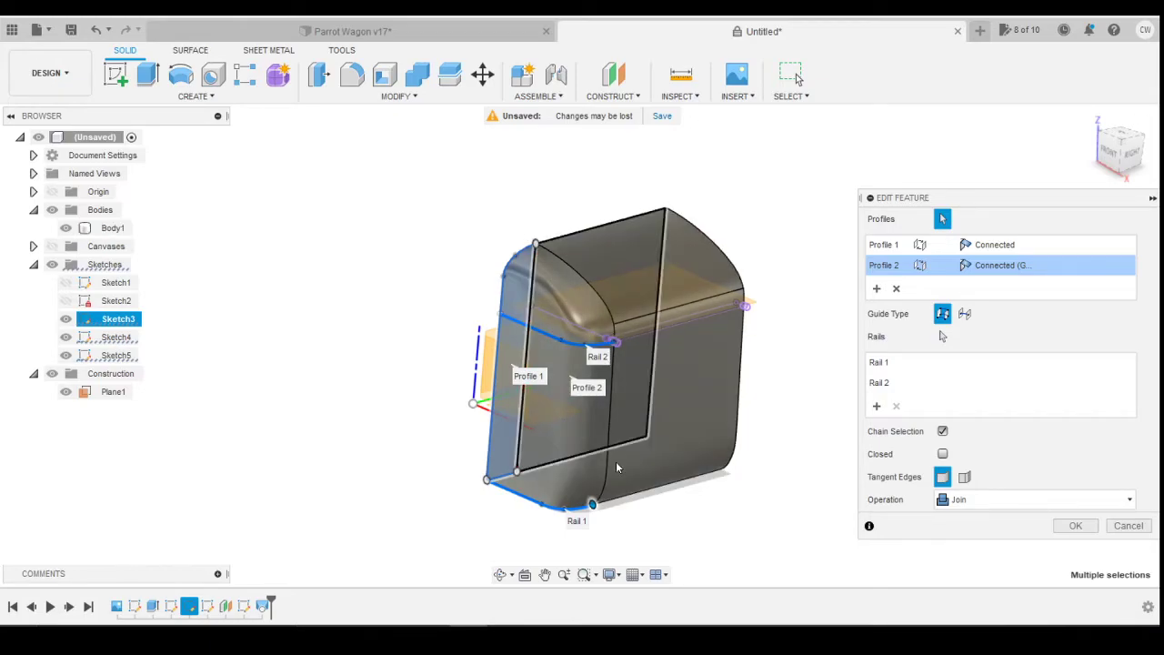
{"action": "left_click", "coordinate": [526, 383]}
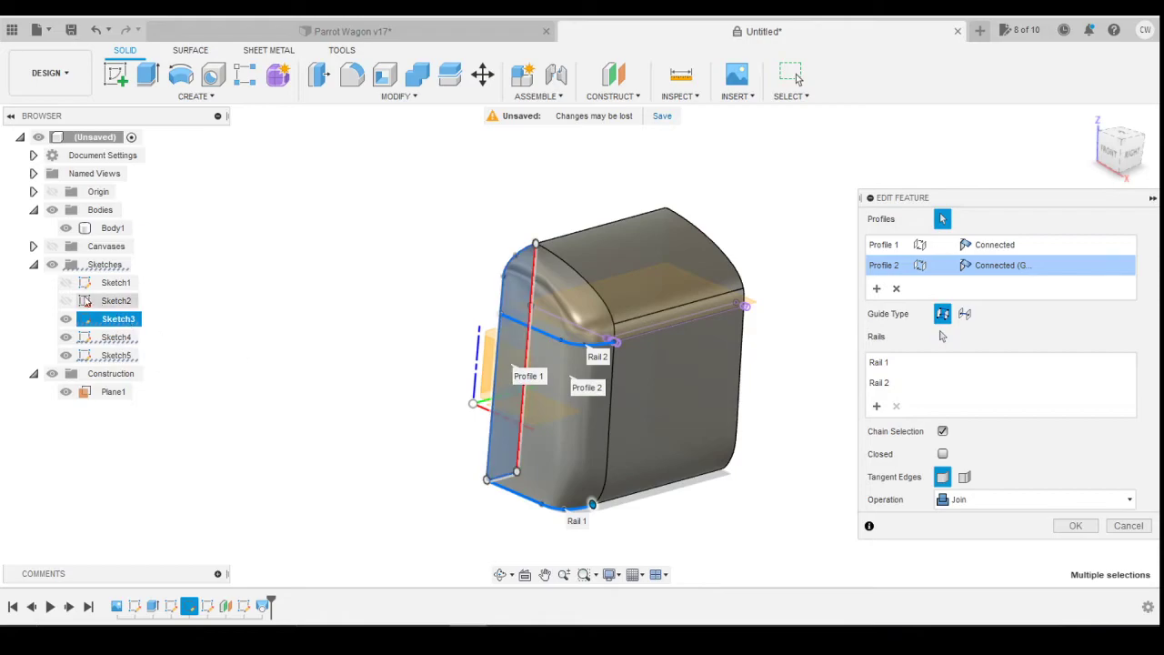
{"action": "left_click", "coordinate": [1128, 526]}
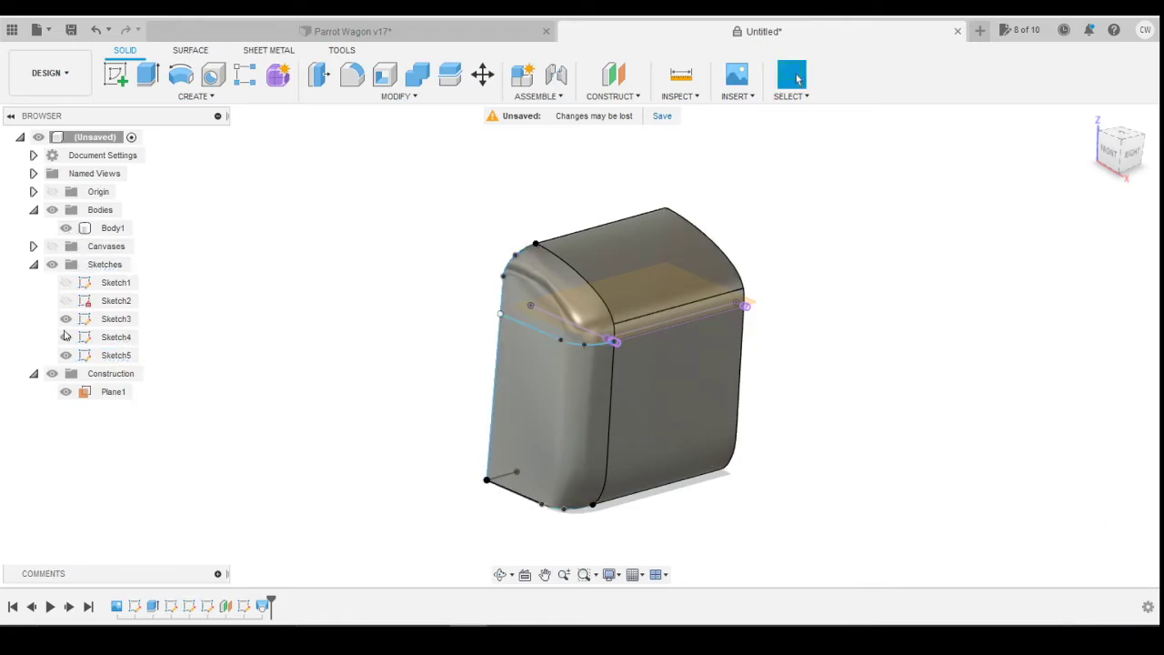
Compare the body before and after the loft in the history, and review the loft's settings again, accepting them as they are.
{"action": "left_click", "coordinate": [32, 606]}
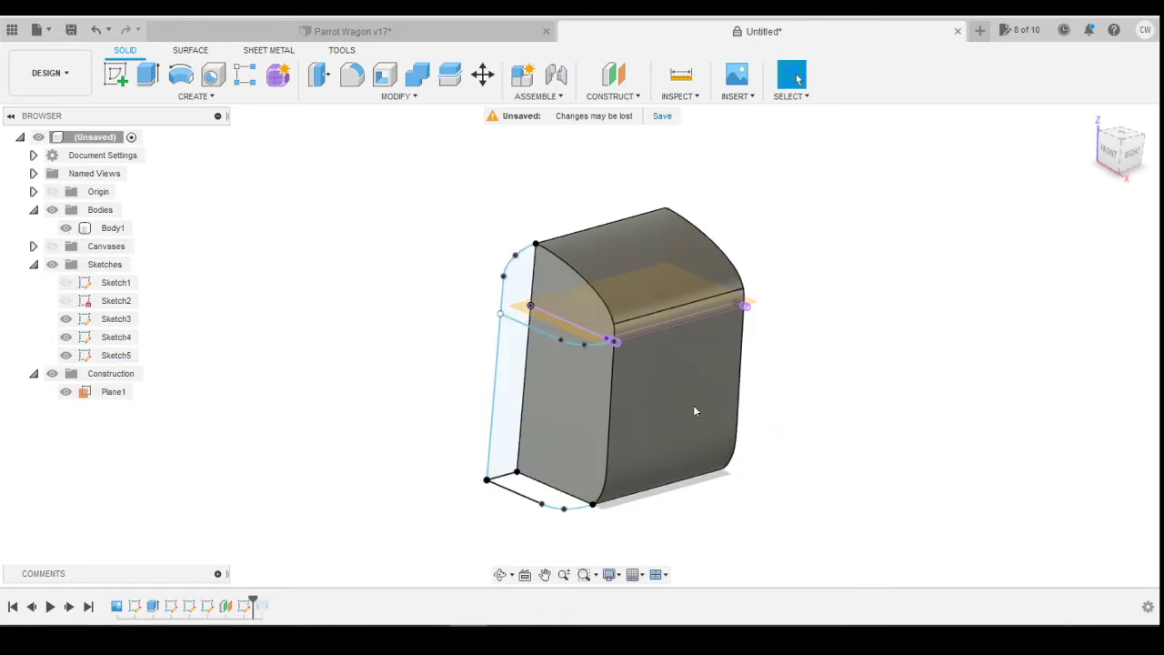
{"action": "left_click", "coordinate": [70, 608]}
{"action": "left_click", "coordinate": [265, 612]}
{"action": "right_click", "coordinate": [264, 607]}
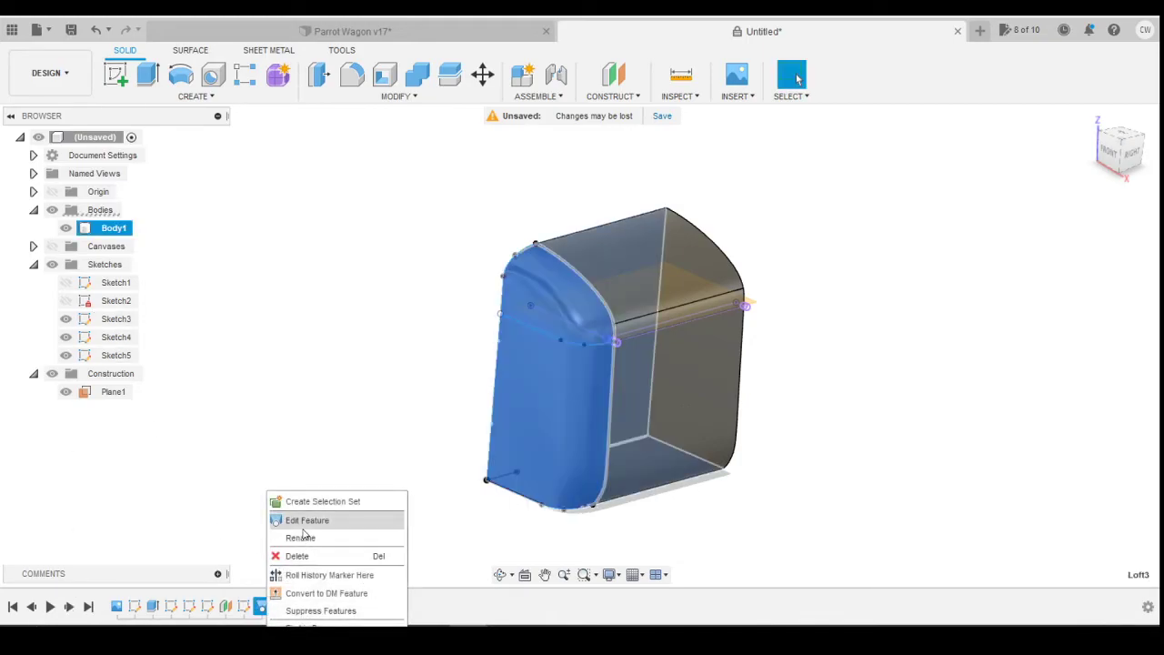
{"action": "left_click", "coordinate": [306, 519]}
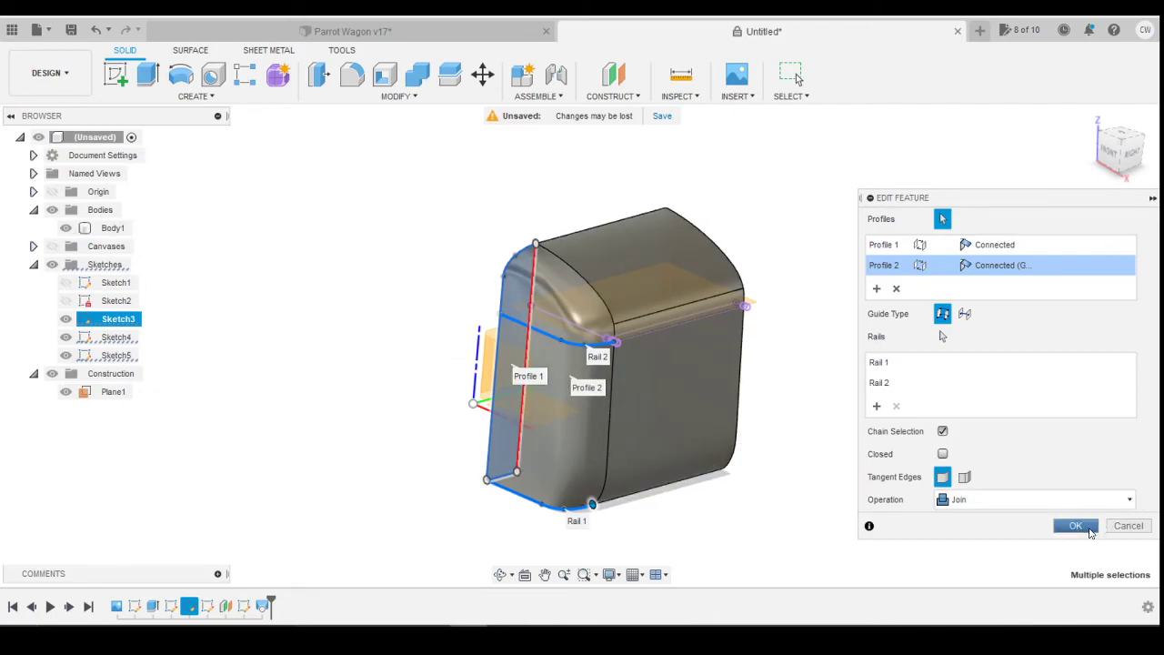
{"action": "left_click", "coordinate": [1076, 526]}
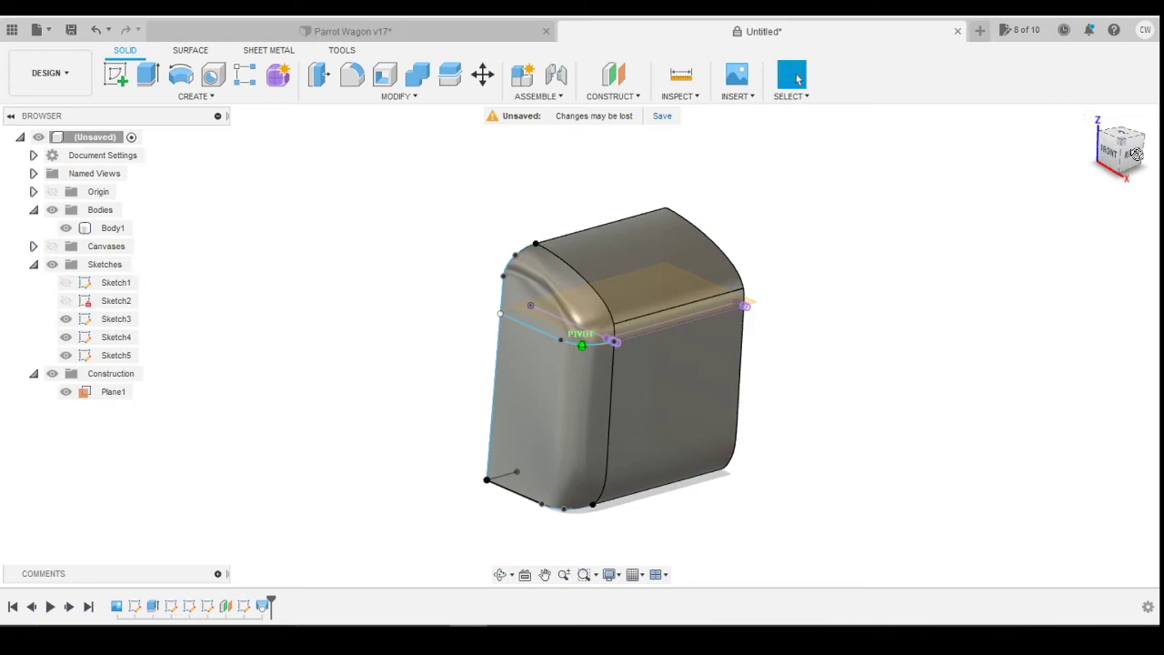
View the lofted body from the top and hide the construction geometry.
{"action": "mouse_move", "coordinate": [1137, 154]}
{"action": "left_mouse_down"}
{"action": "mouse_move", "coordinate": [1160, 126]}
{"action": "mouse_move", "coordinate": [1162, 152]}
{"action": "mouse_move", "coordinate": [1098, 142]}
{"action": "mouse_move", "coordinate": [1107, 161]}
{"action": "left_mouse_up"}
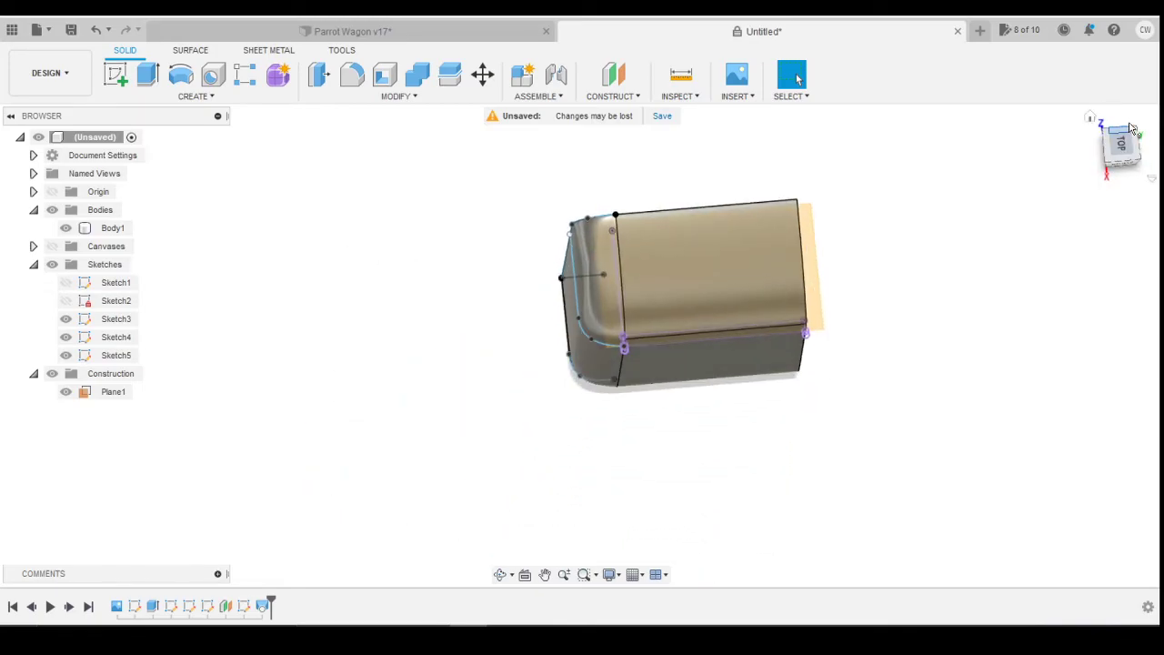
{"action": "left_click", "coordinate": [1131, 128]}
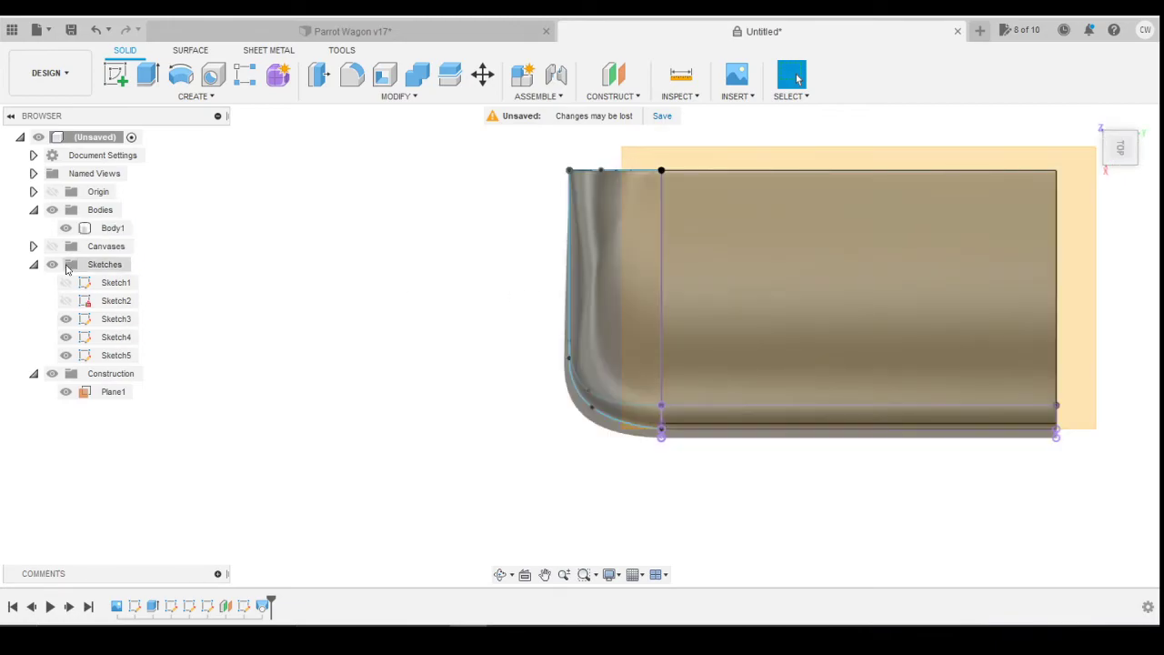
{"action": "left_click", "coordinate": [52, 373]}
{"action": "left_click", "coordinate": [1010, 169]}
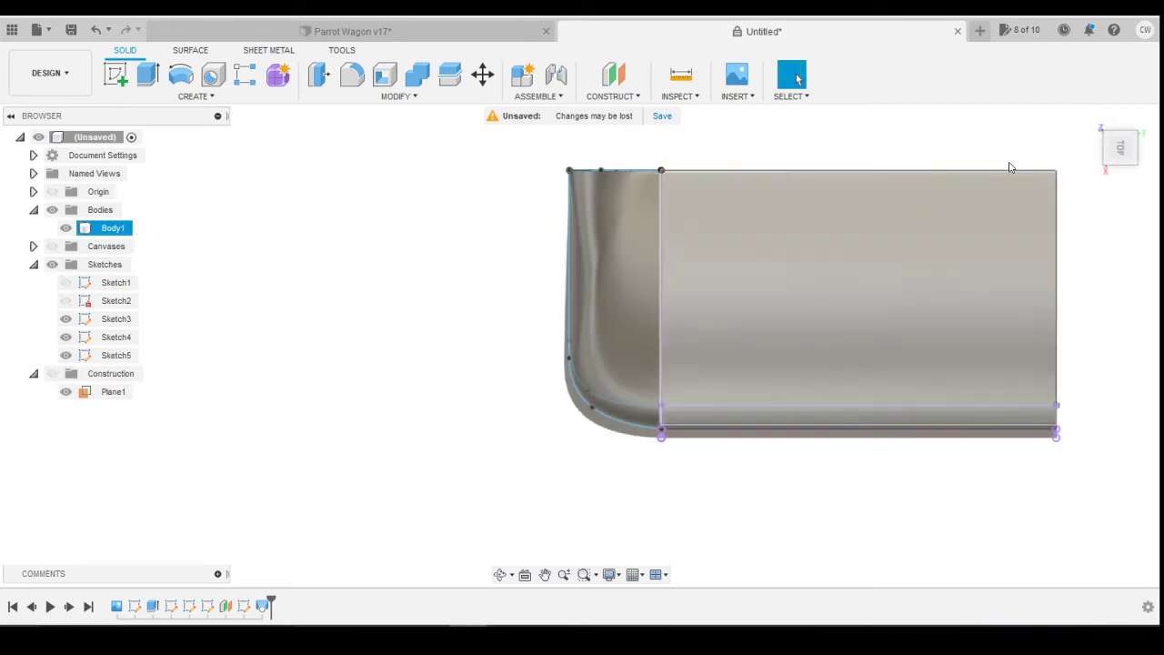
Examine the lofted end's upper corner and side from several angles around the front and right.
{"action": "mouse_move", "coordinate": [1121, 149]}
{"action": "left_mouse_down"}
{"action": "mouse_move", "coordinate": [1120, 127]}
{"action": "mouse_move", "coordinate": [1116, 140]}
{"action": "mouse_move", "coordinate": [1126, 137]}
{"action": "left_mouse_up"}
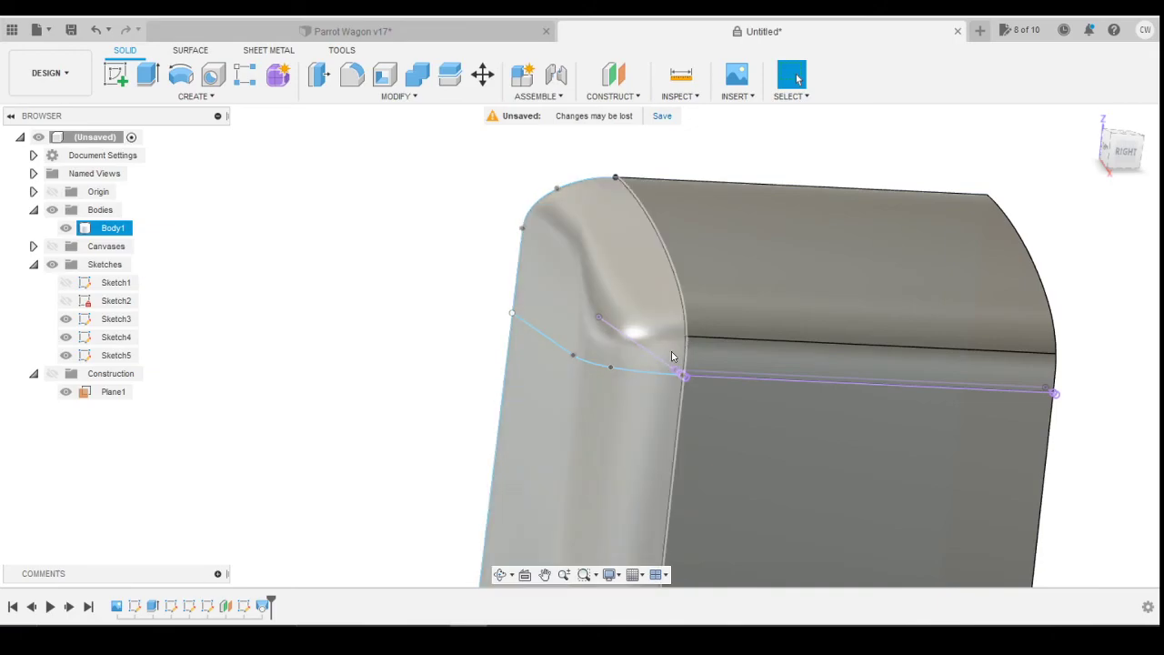
{"action": "scroll", "coordinate": [599, 370], "scroll_direction": "down", "scroll_amount": 4}
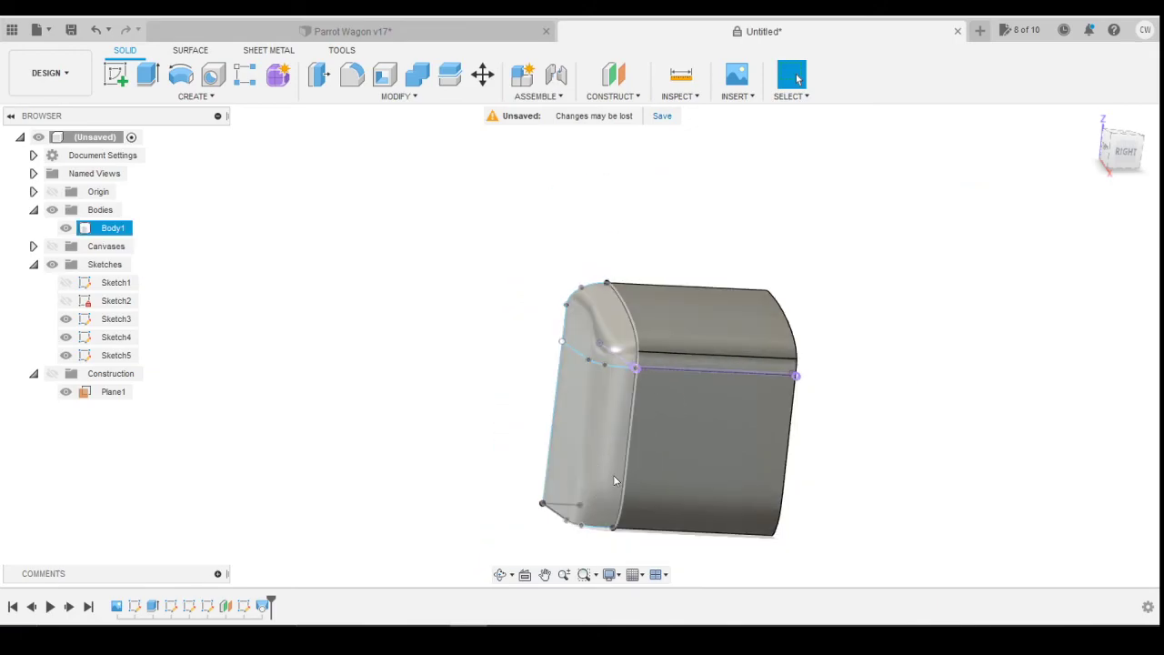
{"action": "mouse_move", "coordinate": [1127, 144]}
{"action": "left_mouse_down"}
{"action": "mouse_move", "coordinate": [1146, 148]}
{"action": "mouse_move", "coordinate": [1119, 130]}
{"action": "mouse_move", "coordinate": [1114, 104]}
{"action": "mouse_move", "coordinate": [1101, 145]}
{"action": "mouse_move", "coordinate": [1146, 151]}
{"action": "left_mouse_up"}
{"action": "mouse_move", "coordinate": [797, 79]}
{"action": "middle_mouse_down", "text": "shift"}
{"action": "mouse_move", "coordinate": [797, 97]}
{"action": "mouse_move", "coordinate": [800, 82]}
{"action": "middle_mouse_up", "text": "shift"}
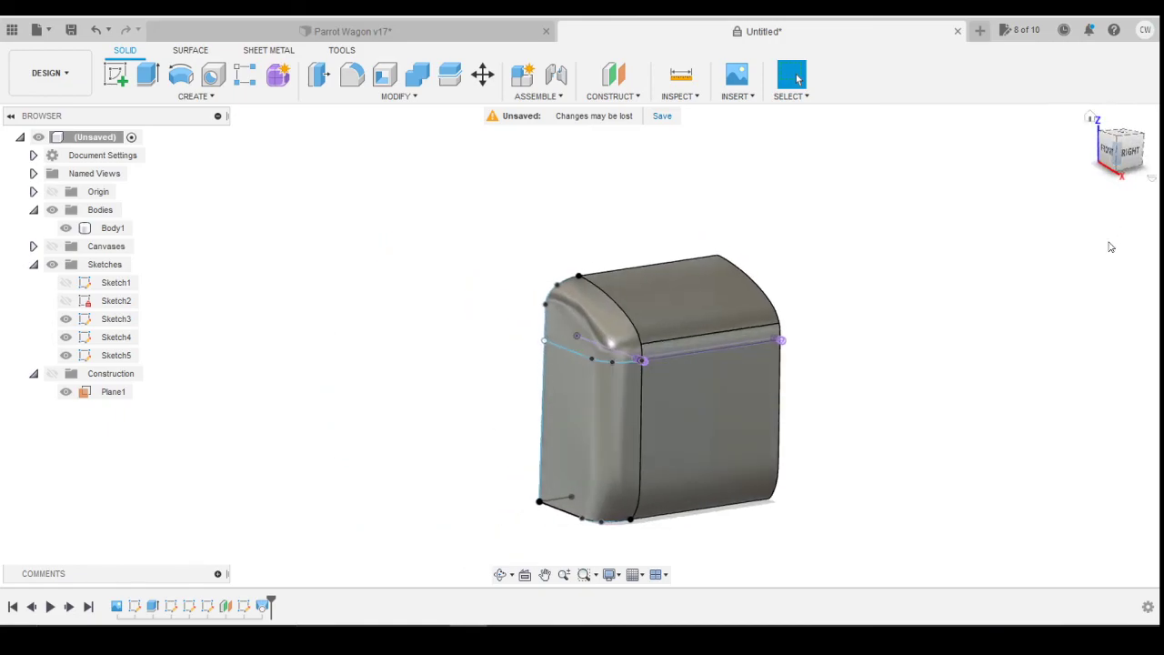